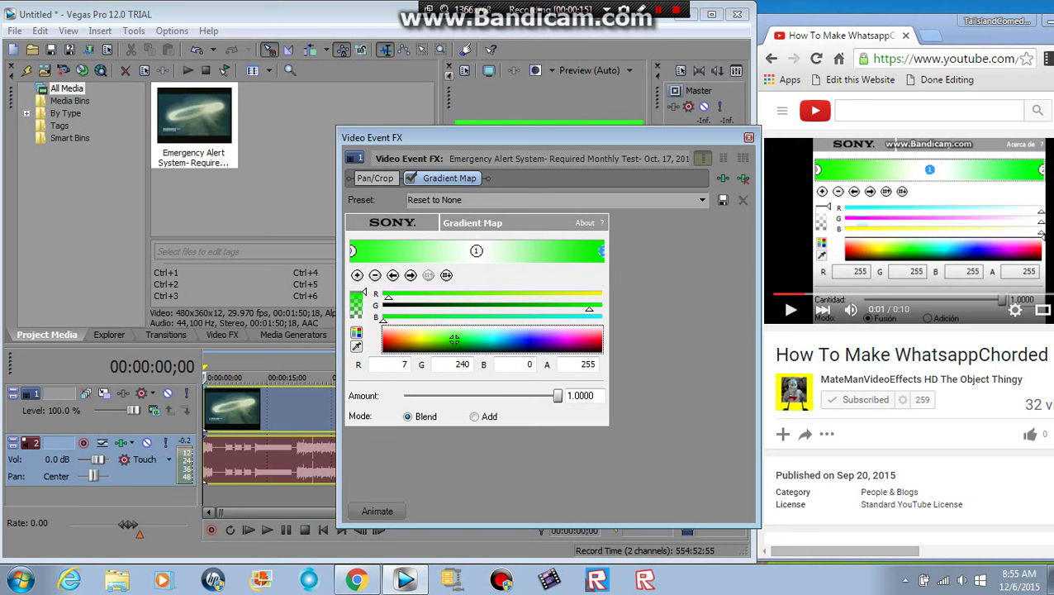
Save the current Gradient Map settings as a preset named WhatsappChorded and close the video effect window
key("Tab")
type("Whata")
type("appscho0r")
type("eded")
key("BackSpace")
key("BackSpace")
key("BackSpace")
type("rded")
left_click_drag(449, 199, 459, 199)
type("Ch")
key("BackSpace")
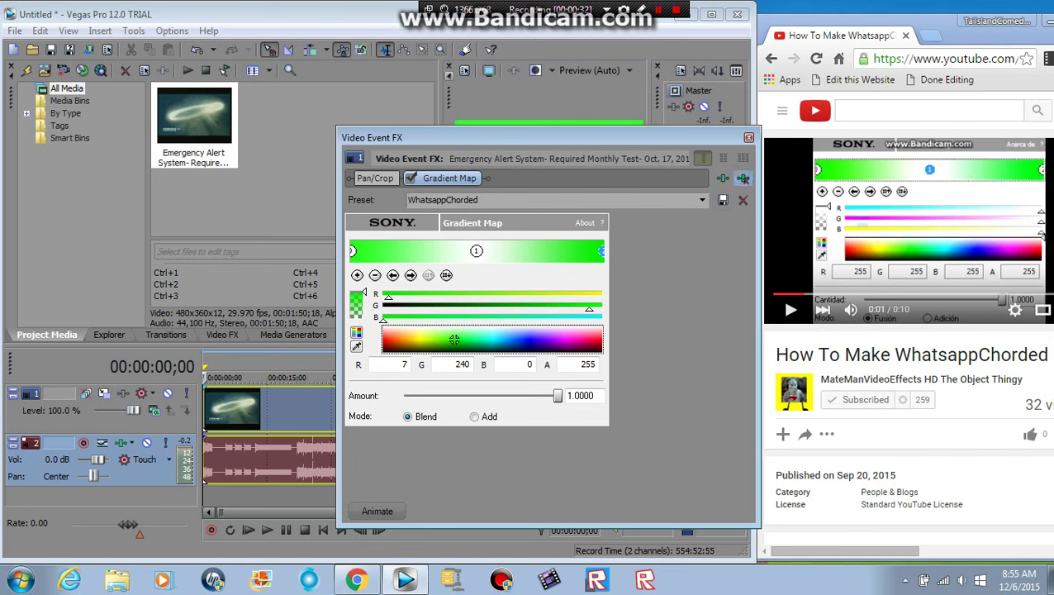
left_click(748, 137)
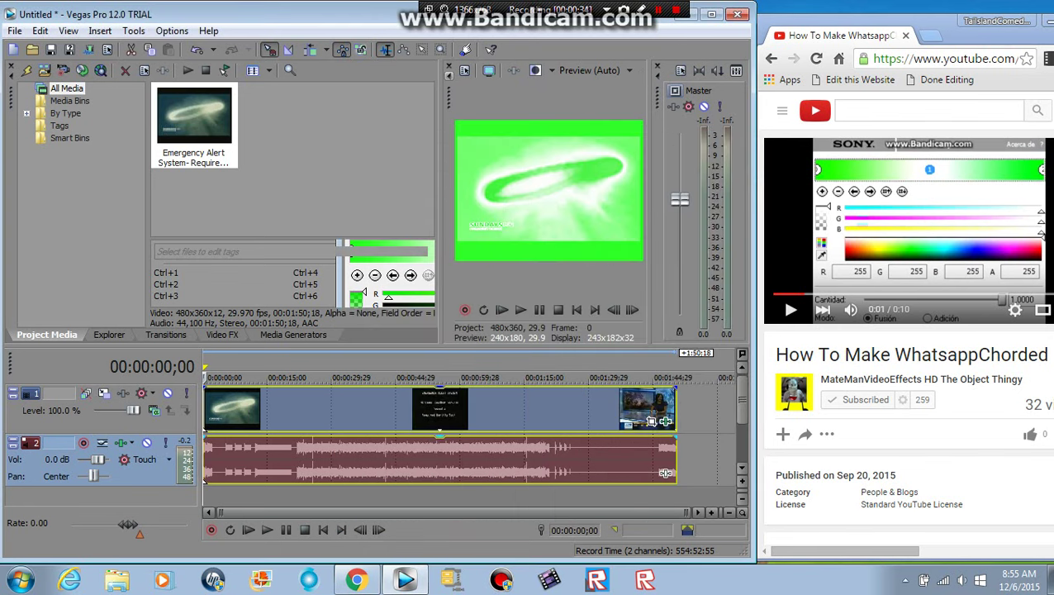
Add the IL Vocodex (demo) plug-in to the audio event's effect chain
left_click(666, 473)
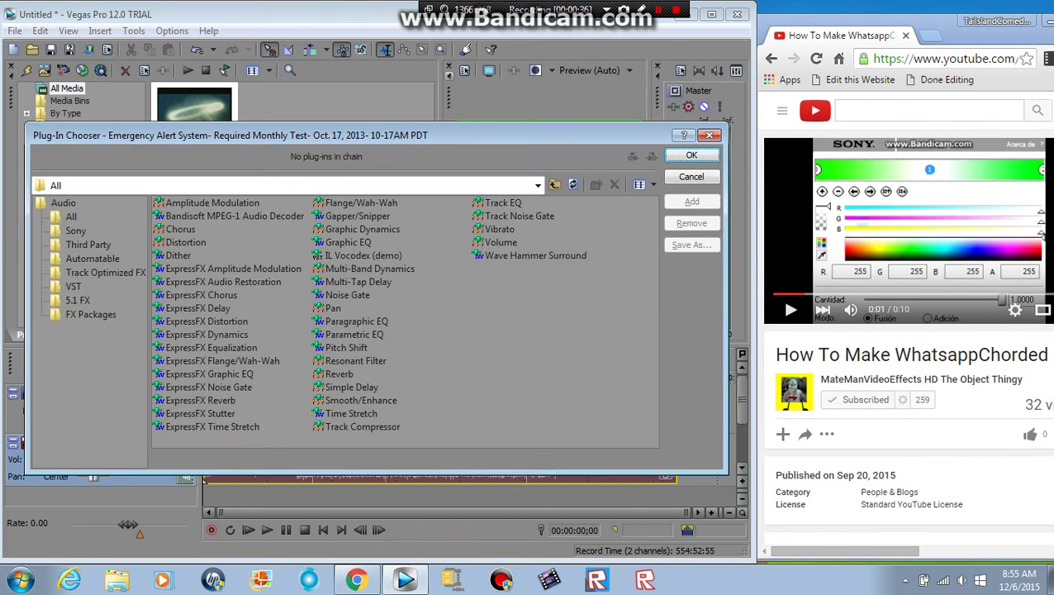
double_click(363, 255)
left_click(691, 155)
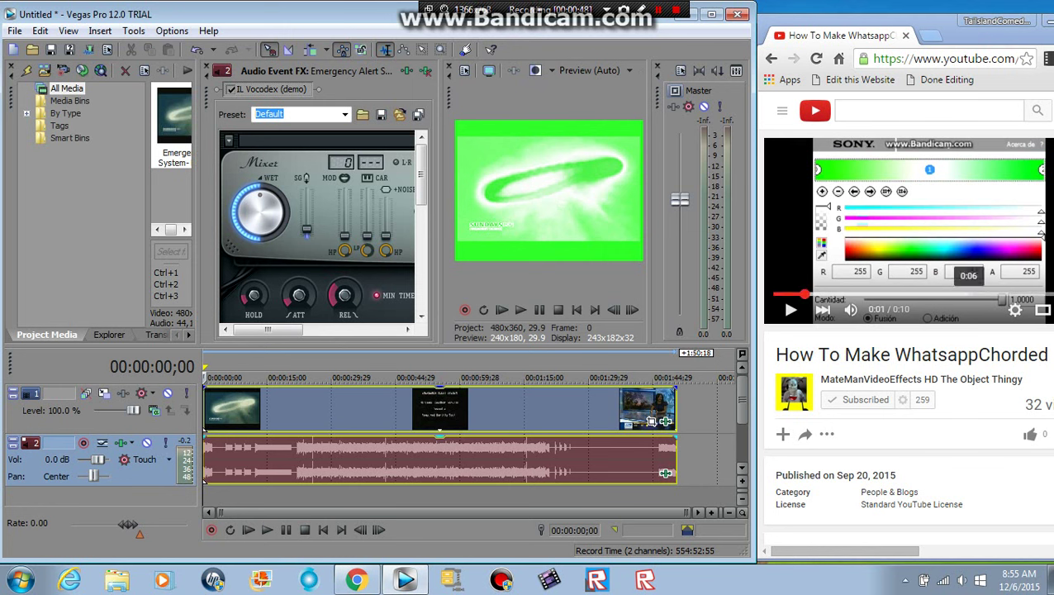
Skip the reference video to about 0:07 and load the Chord preset in Vocodex
left_click(943, 294)
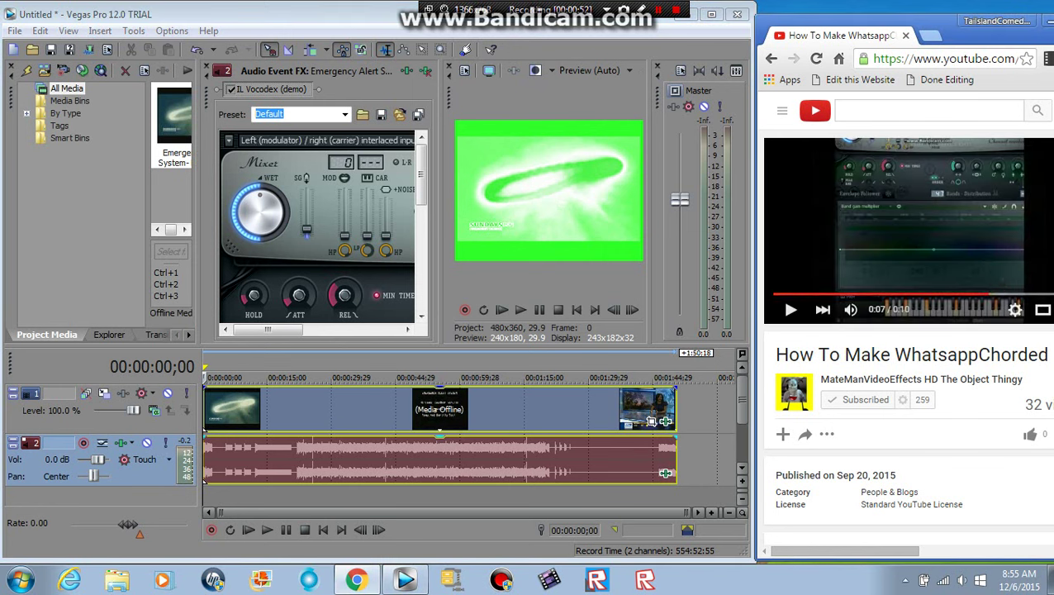
scroll(322, 223, "down", 5)
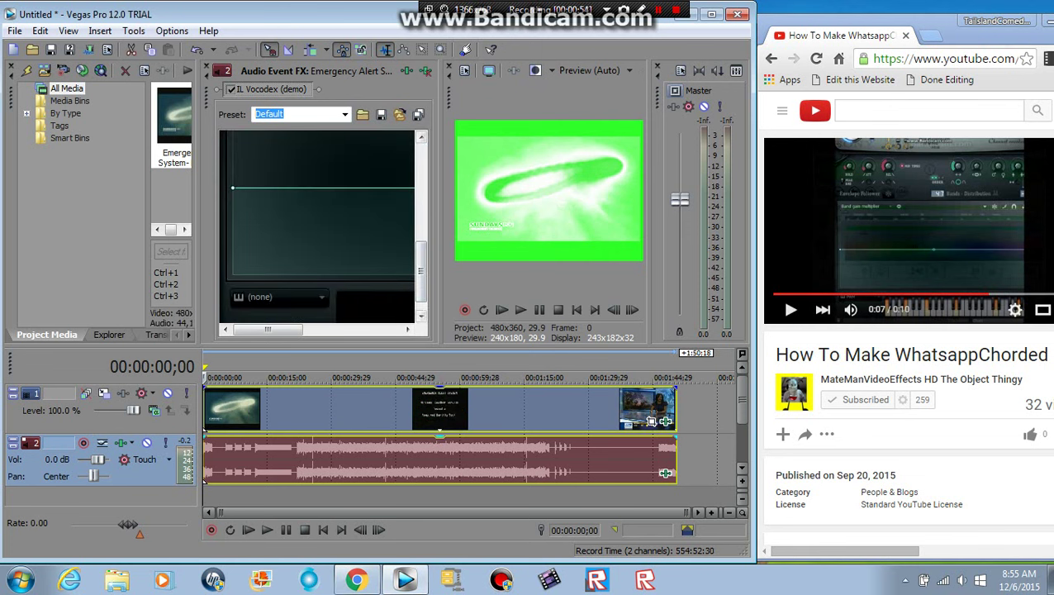
scroll(323, 223, "up", 8)
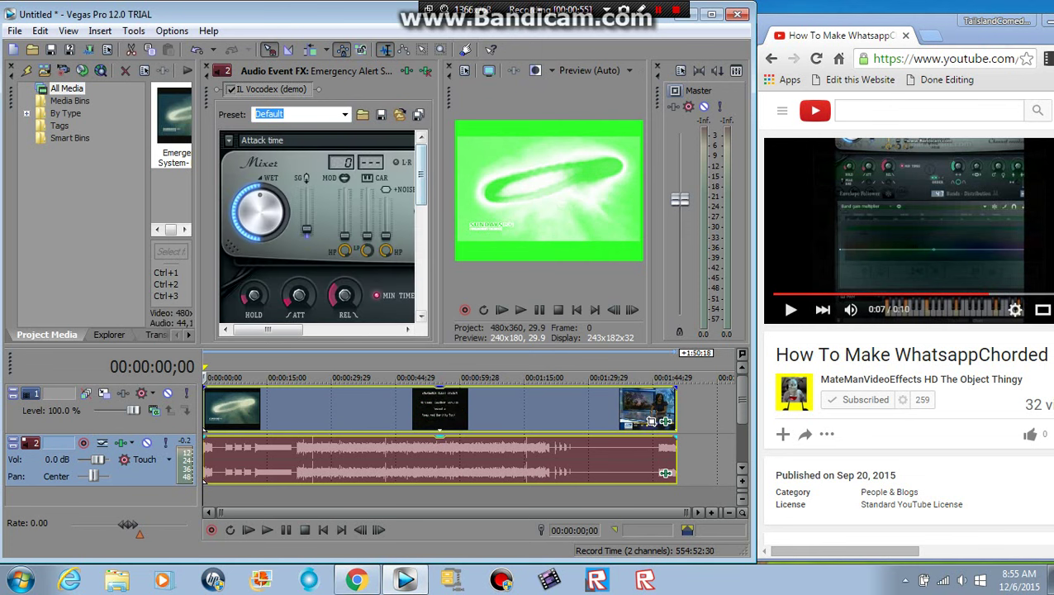
left_click(330, 140)
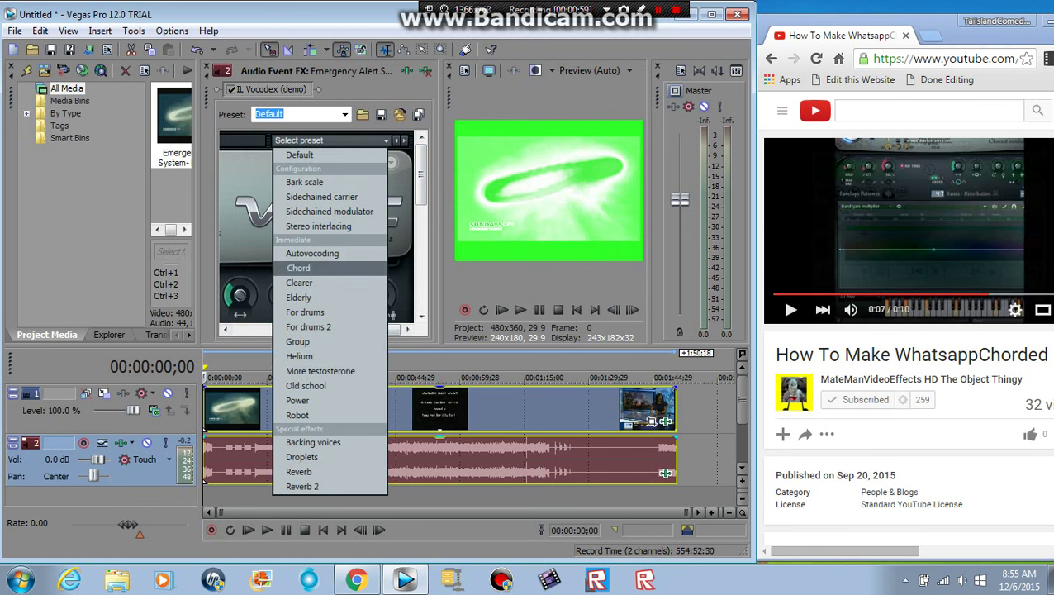
left_click(298, 268)
Switch on several white keys across the Vocodex piano keyboard and play the project briefly to preview the effect
scroll(322, 223, "down", 5)
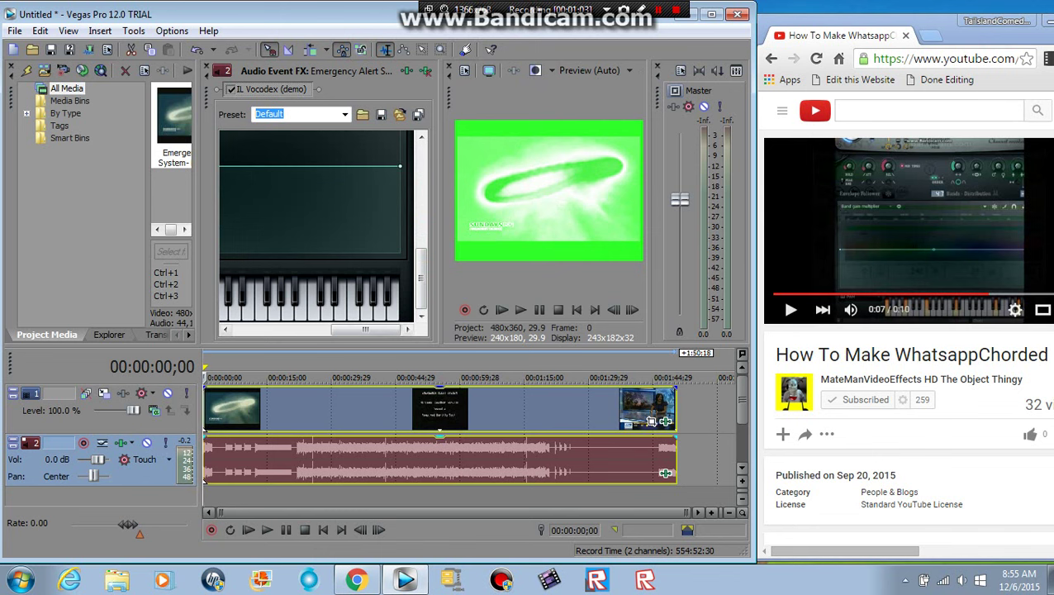
scroll(317, 223, "left", 3)
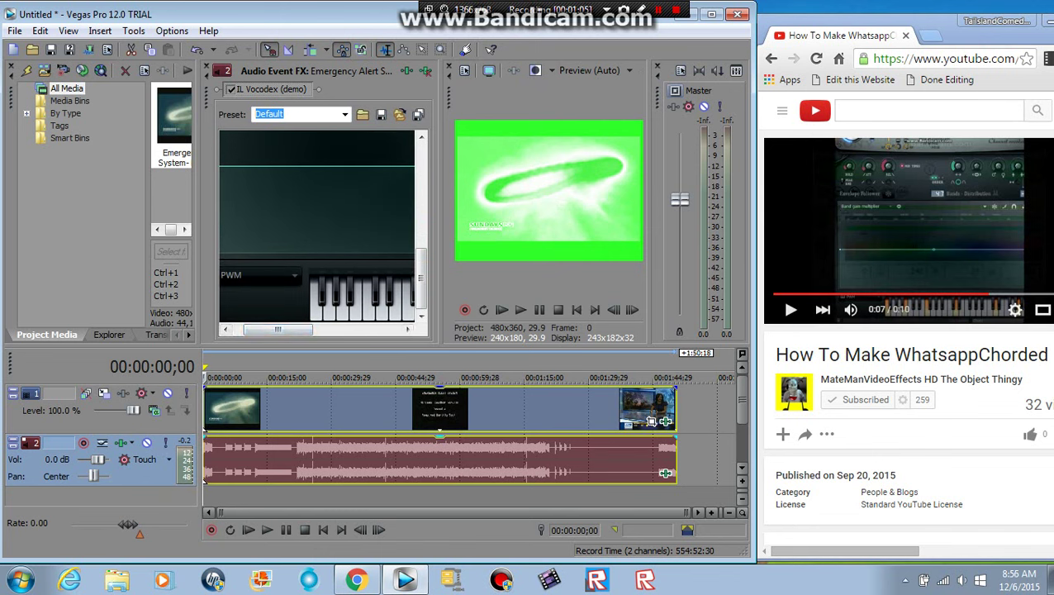
scroll(317, 289, "right", 1)
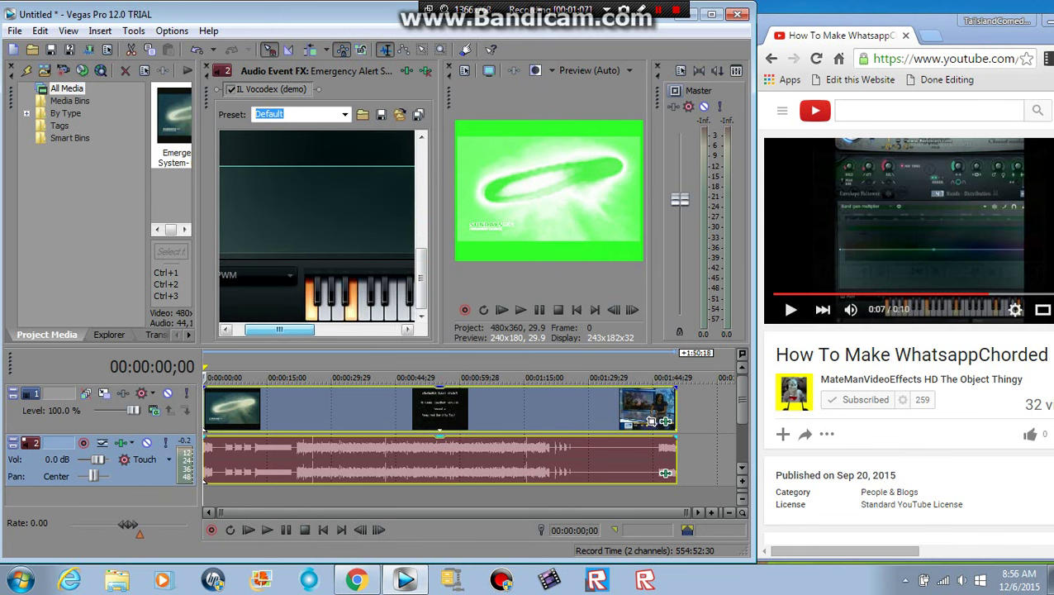
scroll(317, 223, "right", 3)
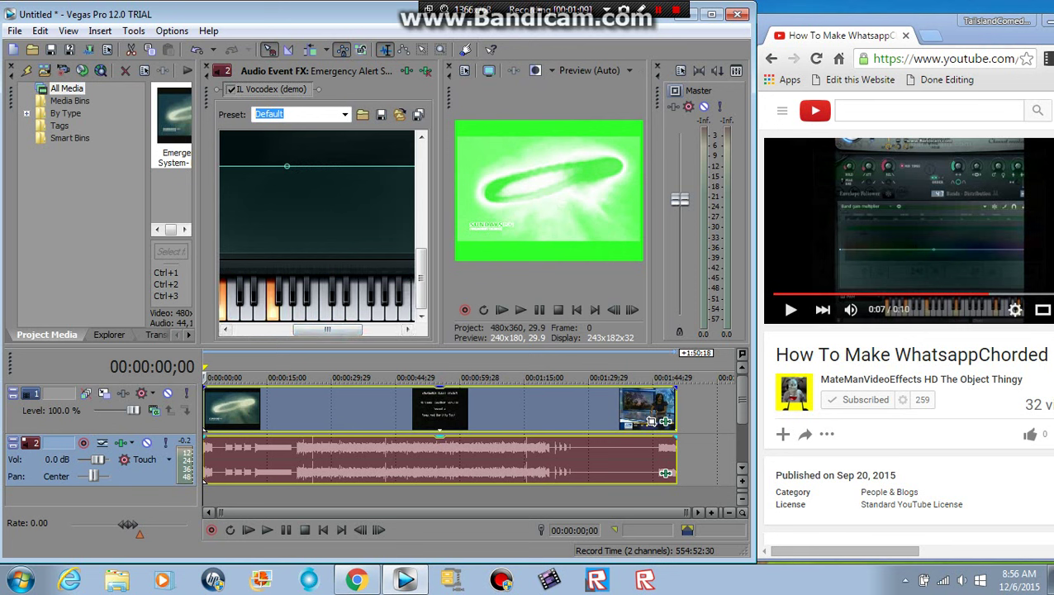
scroll(317, 232, "right", 2)
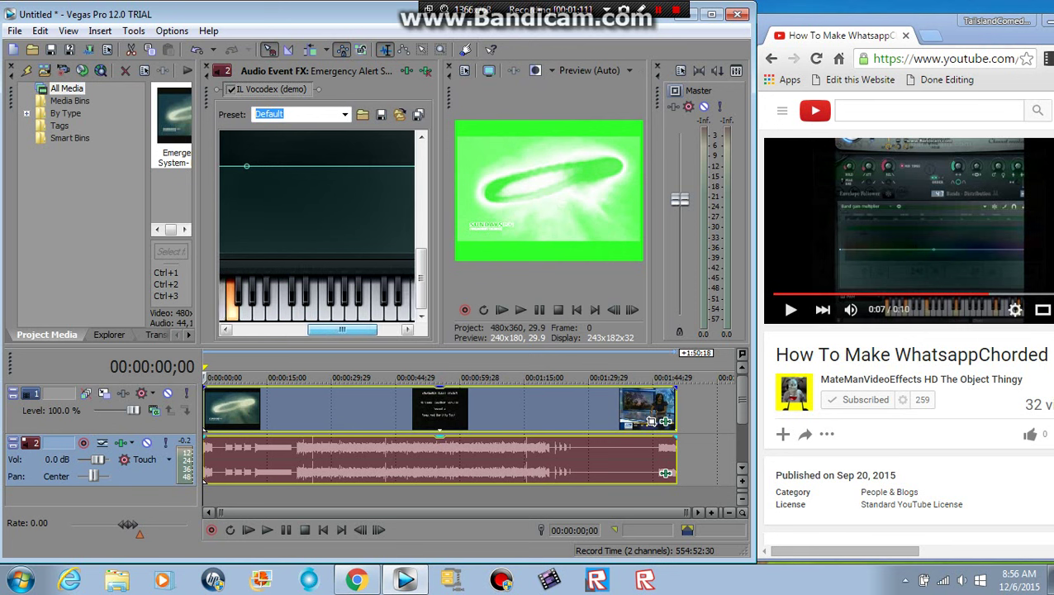
scroll(317, 231, "right", 2)
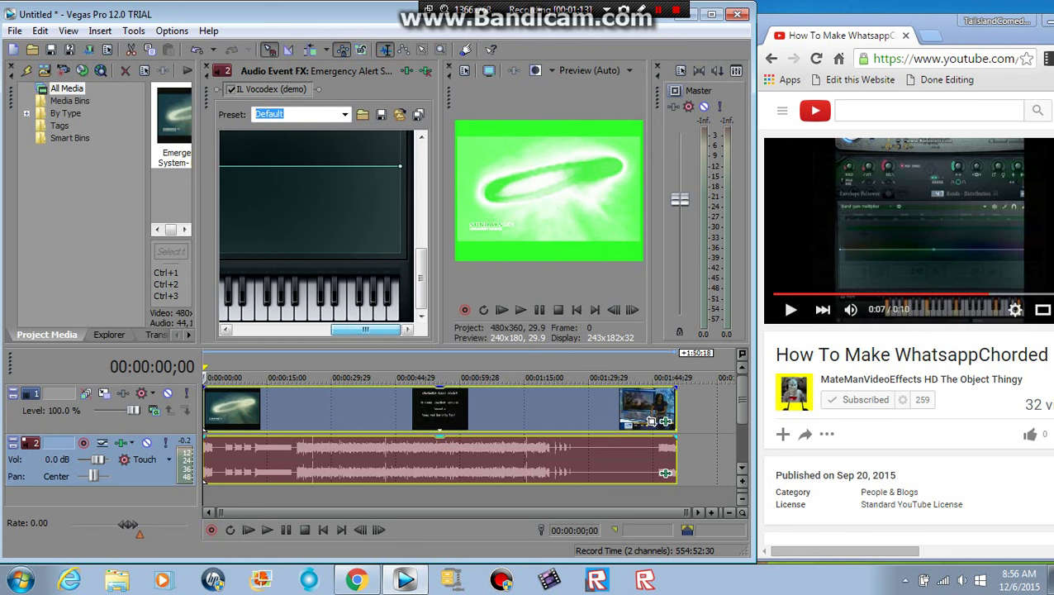
scroll(317, 231, "left", 3)
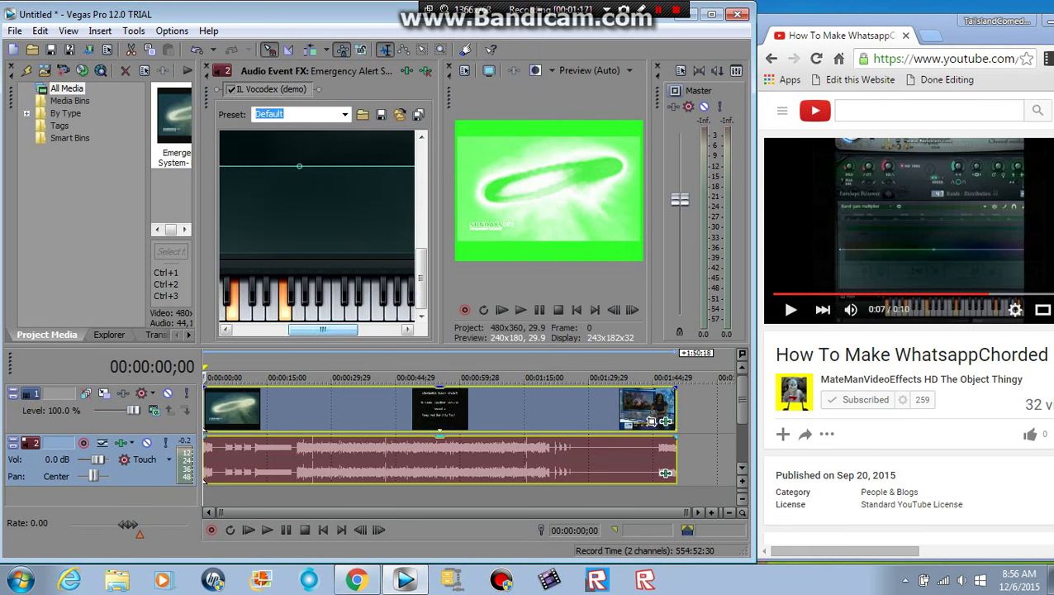
scroll(322, 329, "right", 1)
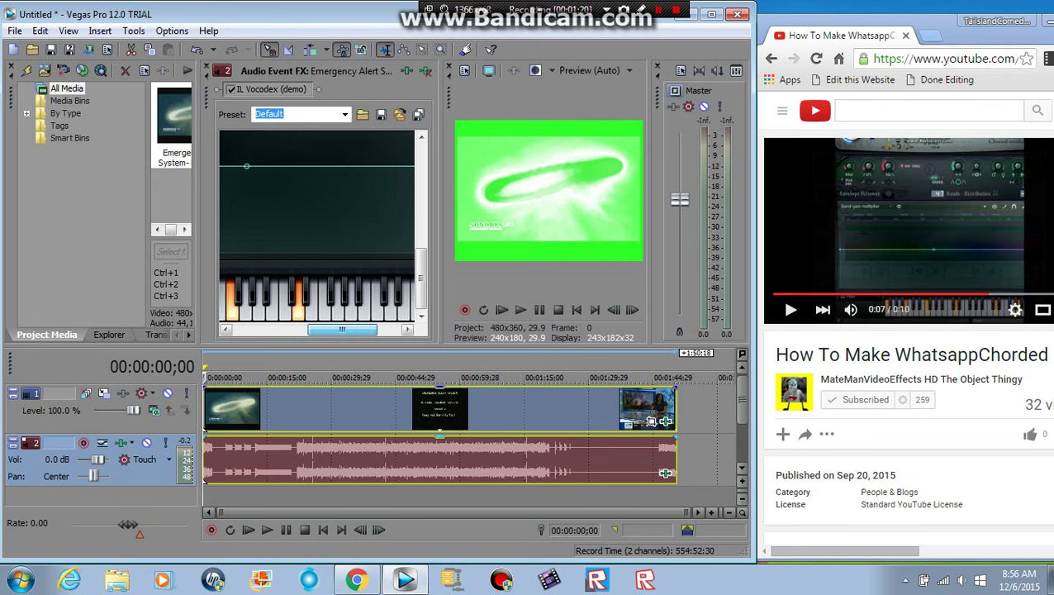
scroll(317, 231, "right", 1)
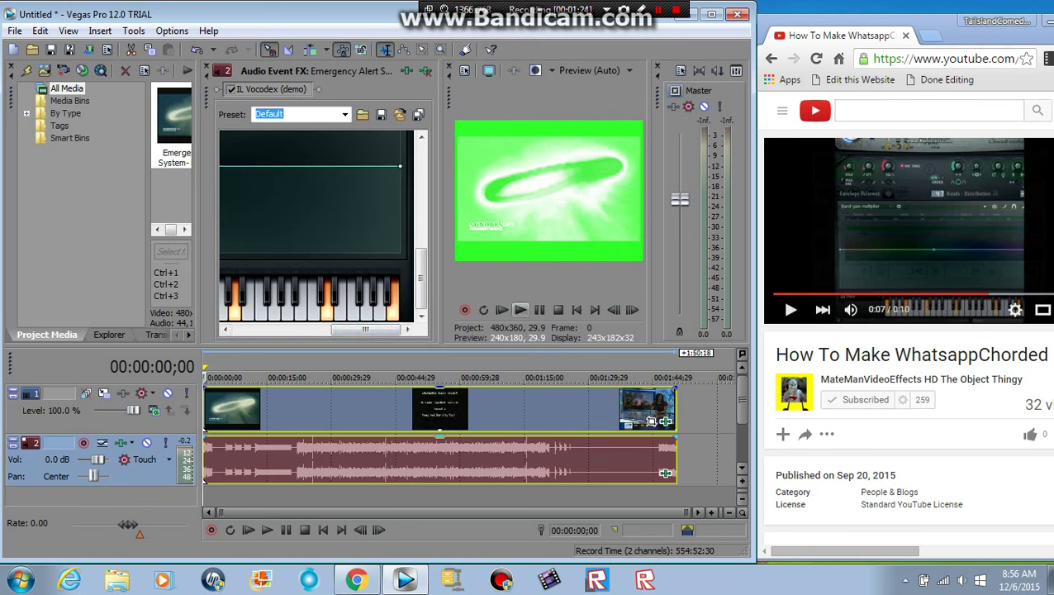
left_click(519, 310)
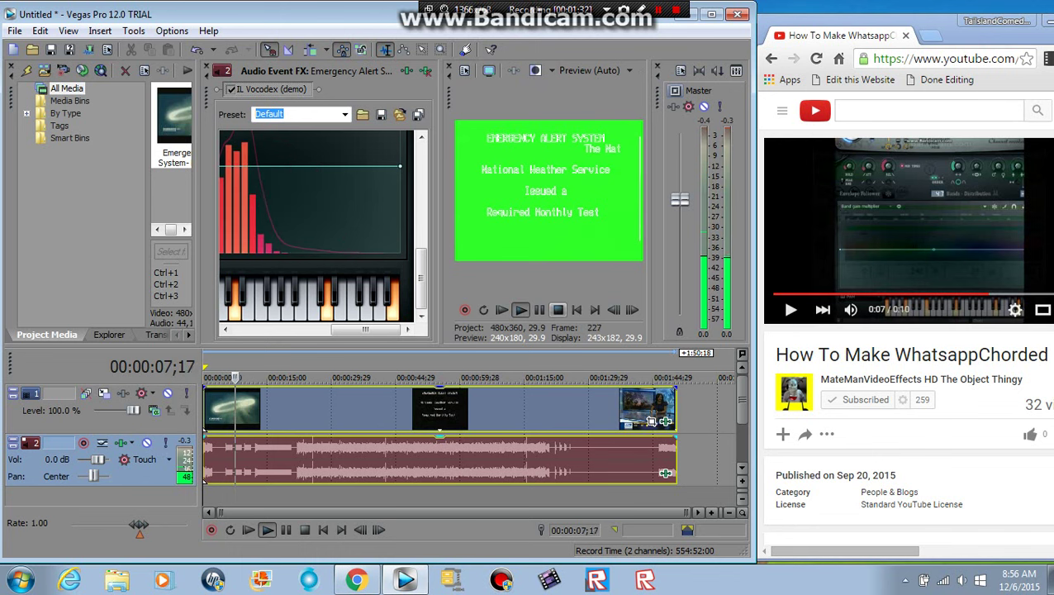
key("space")
Open the Upload to YouTube settings for the project
key("alt+f")
key("Down")
key("Down")
key("Down")
key("Down")
key("Down")
key("Down")
key("Down")
key("Down")
key("Down")
key("Down")
key("Down")
key("Down")
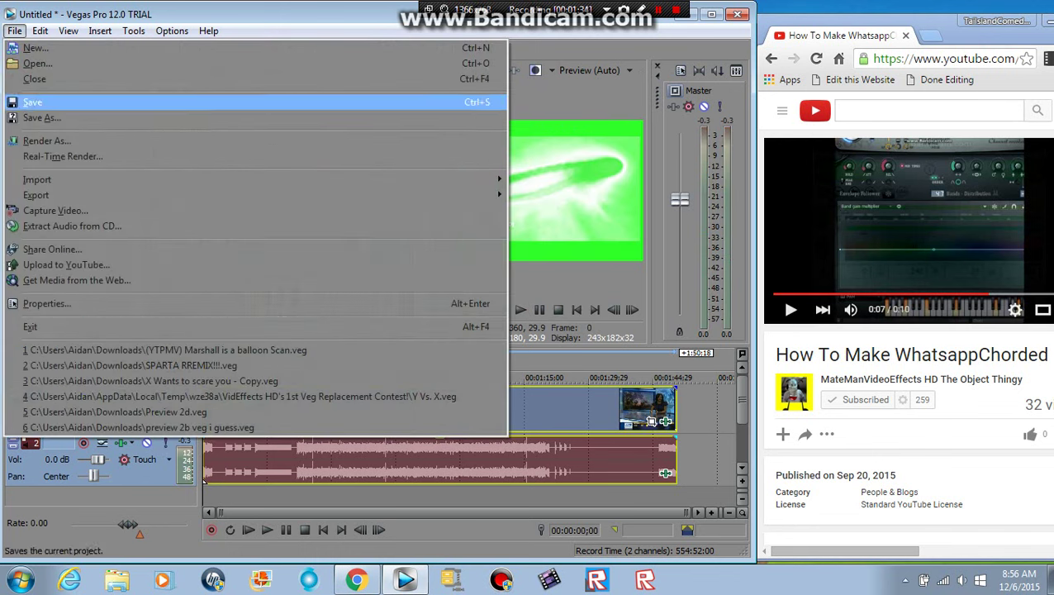
key("Return")
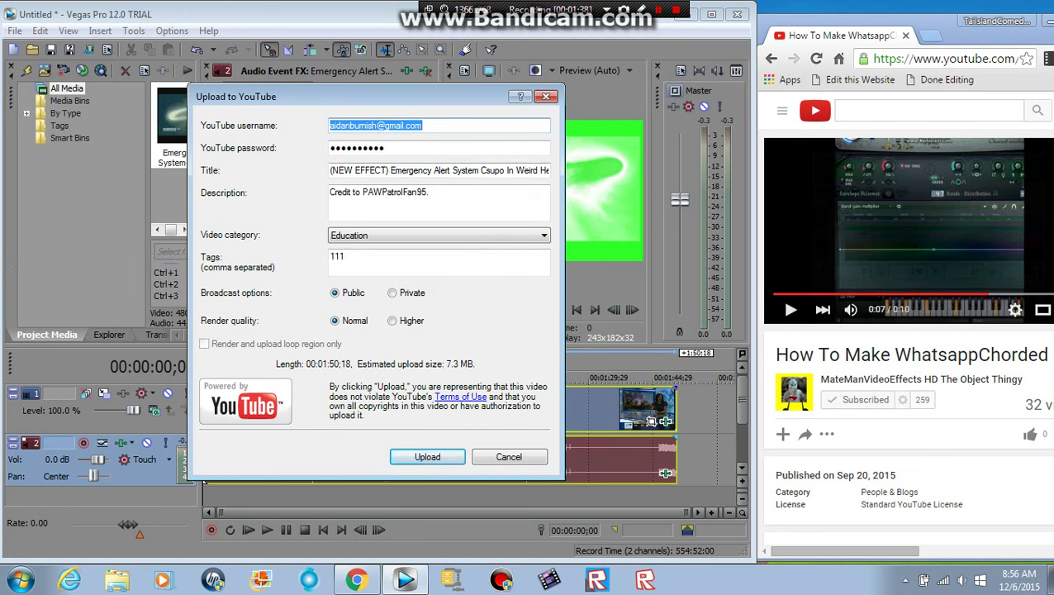
Change the video title's ending so that it reads "Emergency Alert System In WhatsappChorded" after the NEW EFFECT prefix
key("Tab")
key("Tab")
key("BackSpace")
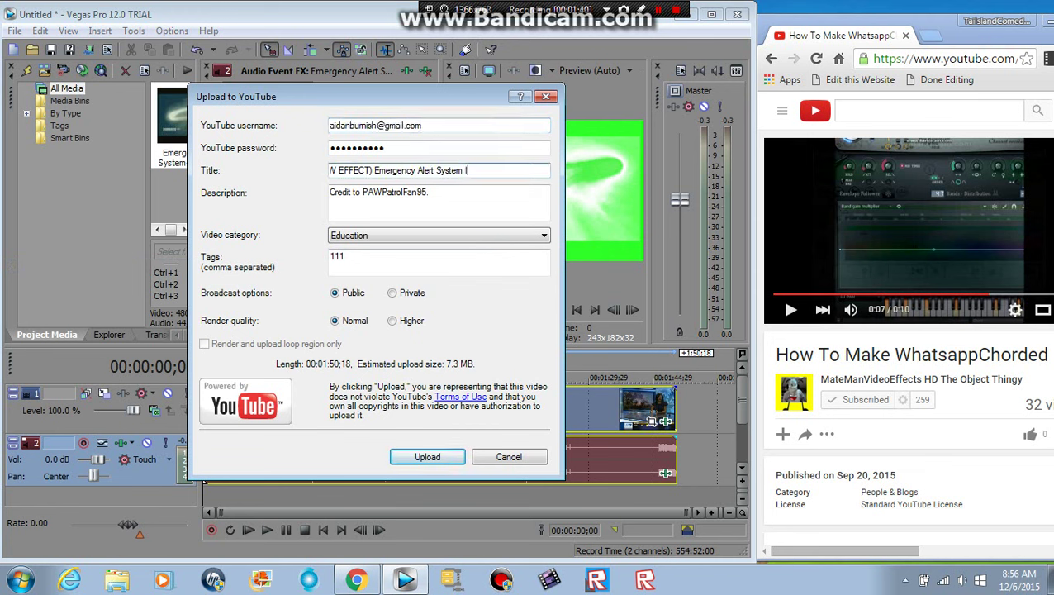
type("In Whata")
key("BackSpace")
key("BackSpace")
key("BackSpace")
type("ppchorded")
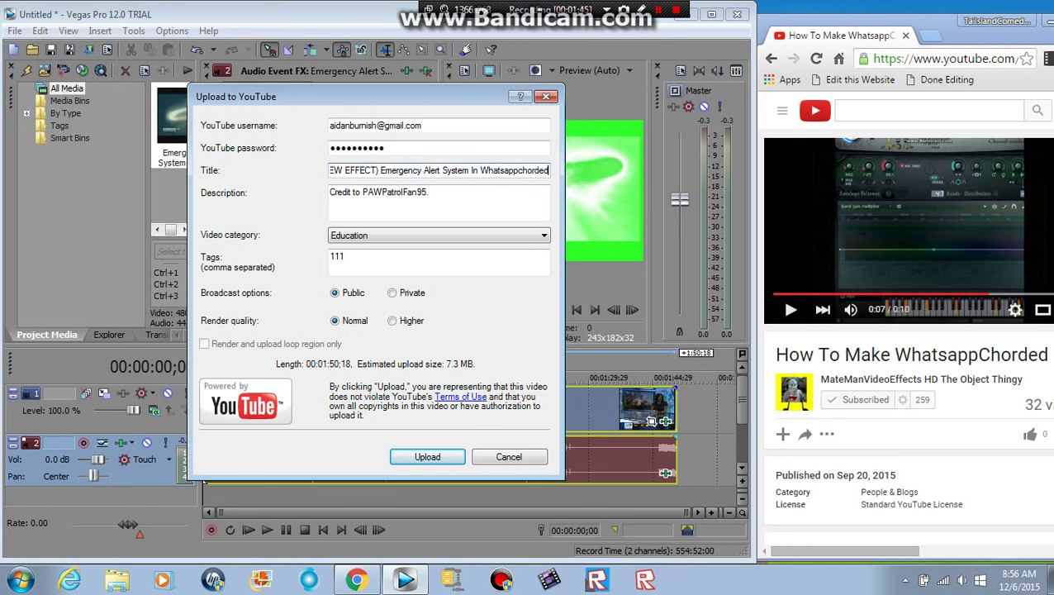
Extend the credit in the video description with "and Many EAS Participants"
left_click(425, 192)
type("and Man ")
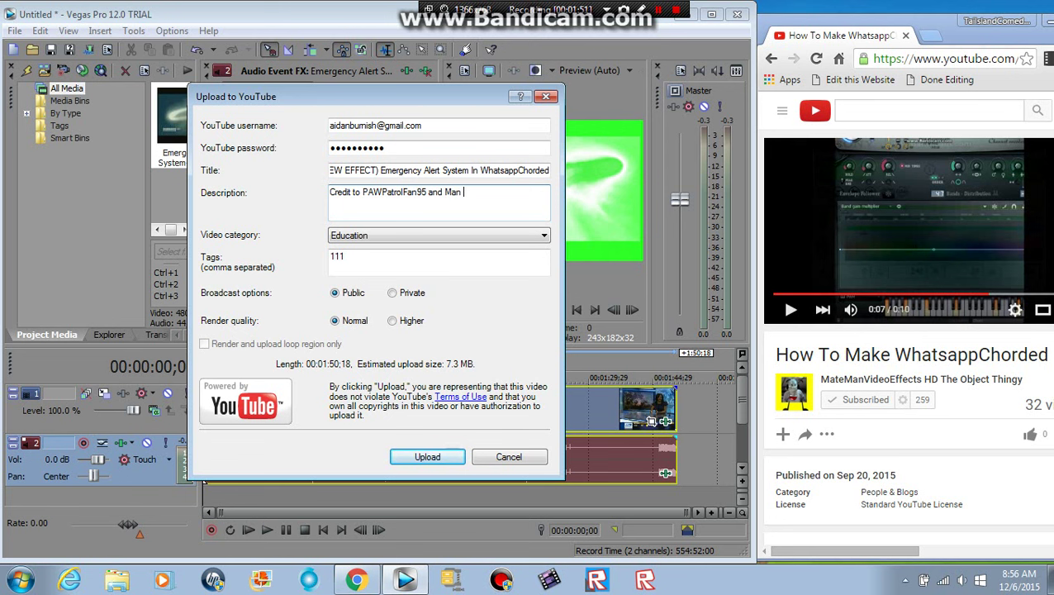
type("Ey EAS Participants")
Replace the video's tags with 005 and submit the YouTube upload
key("Tab")
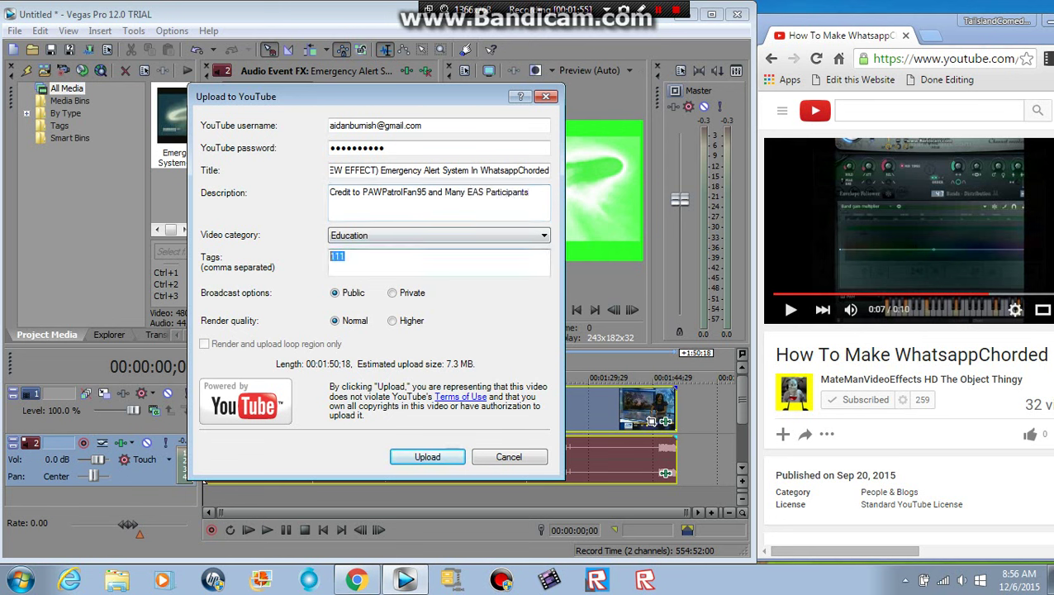
type("005")
key("Return")
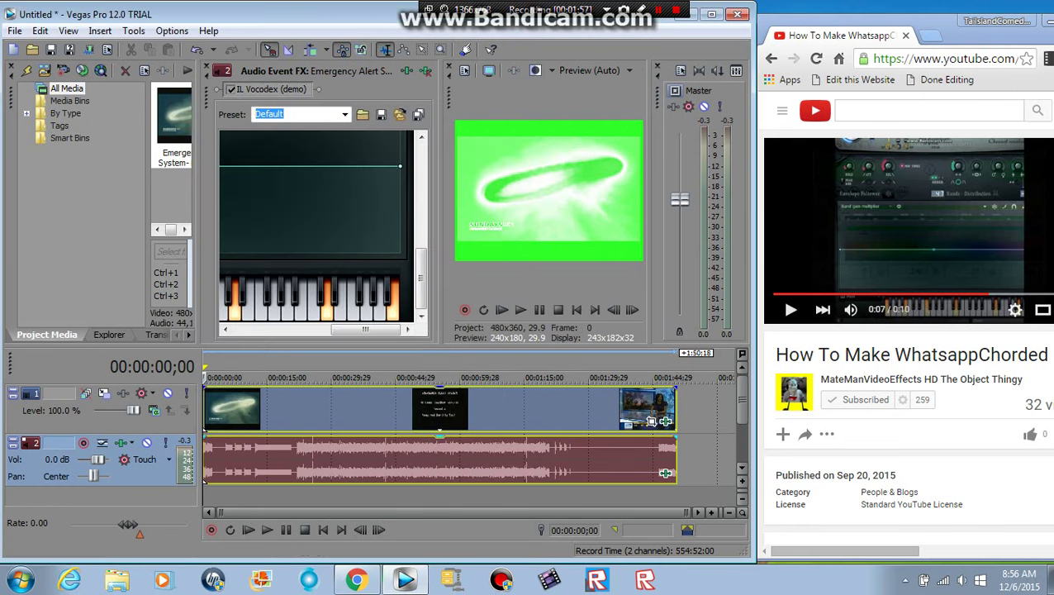